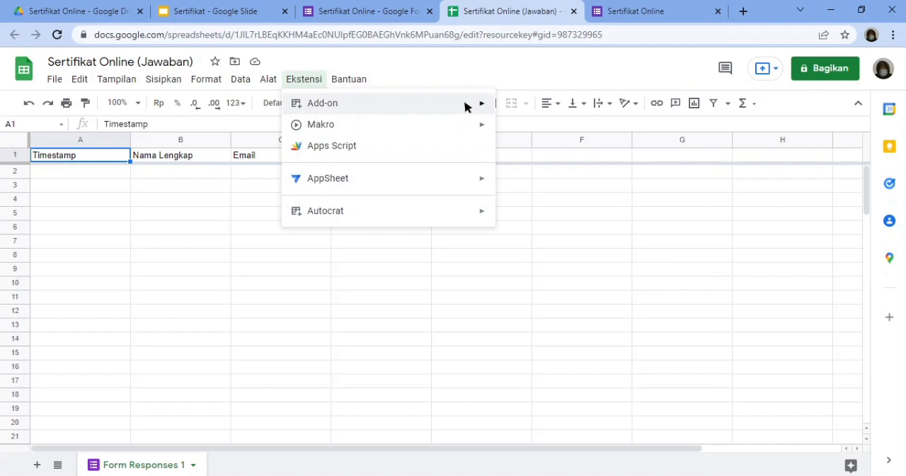
# - Search the Google Workspace Marketplace for the Autocrat add-on, then close the marketplace
pyautogui.moveTo(467, 106)
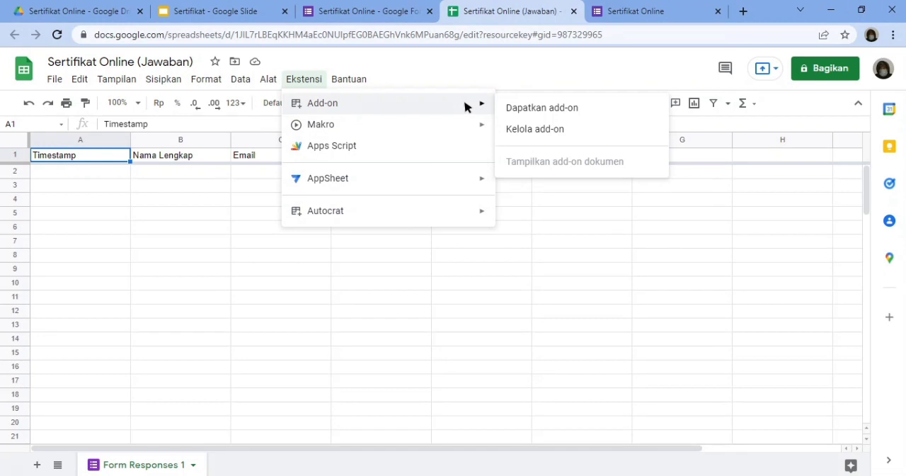
pyautogui.click(552, 106)
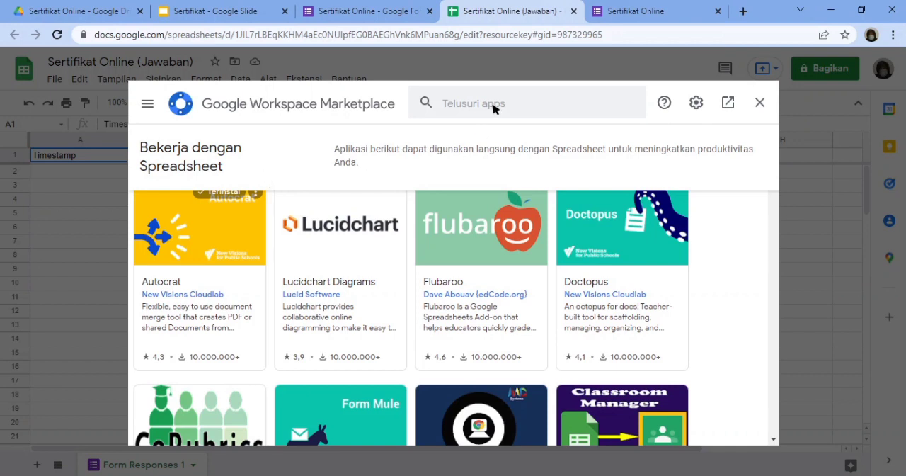
pyautogui.click(492, 106)
pyautogui.write('Autocrat')
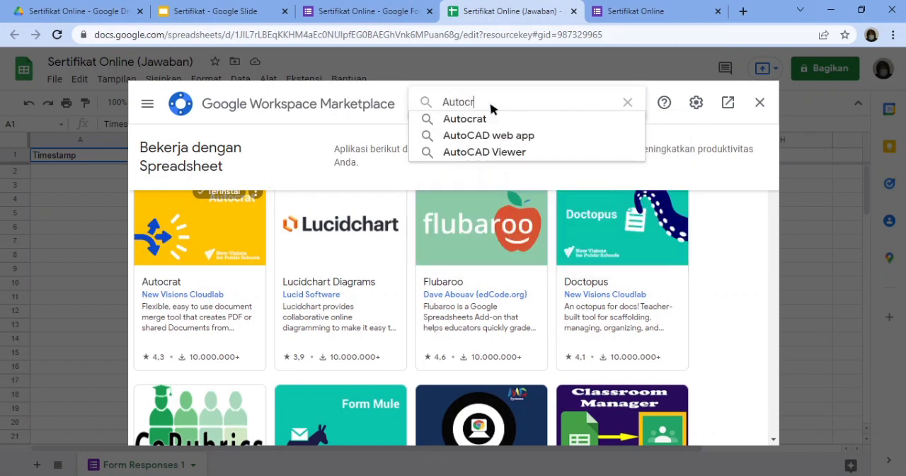
pyautogui.press('Return')
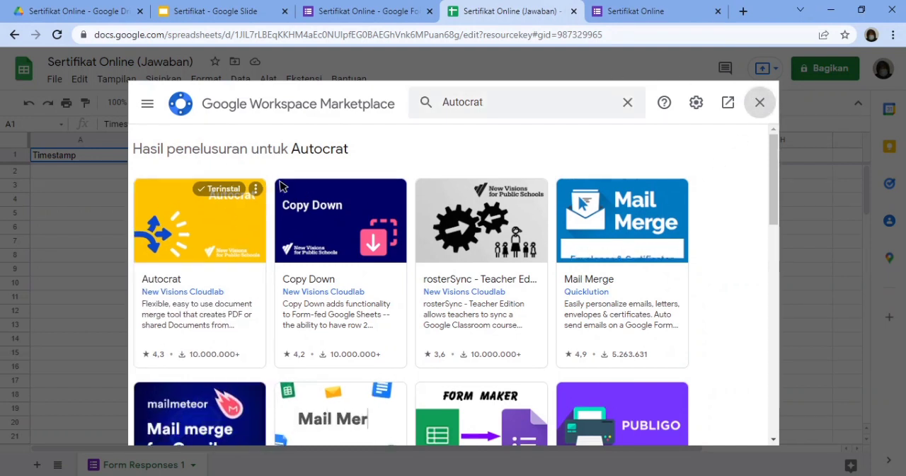
pyautogui.click(761, 104)
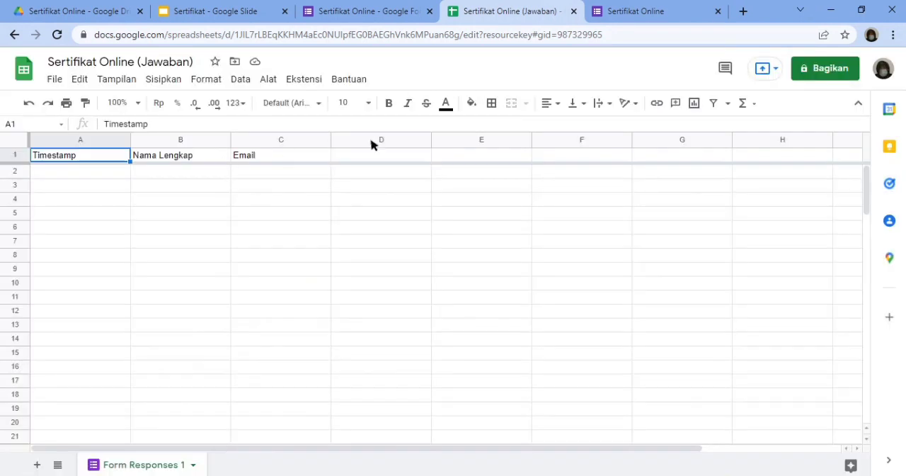
# - Launch the Autocrat add-on and create a new merge job named "Sertifikat Online"
pyautogui.click(306, 78)
pyautogui.moveTo(340, 213)
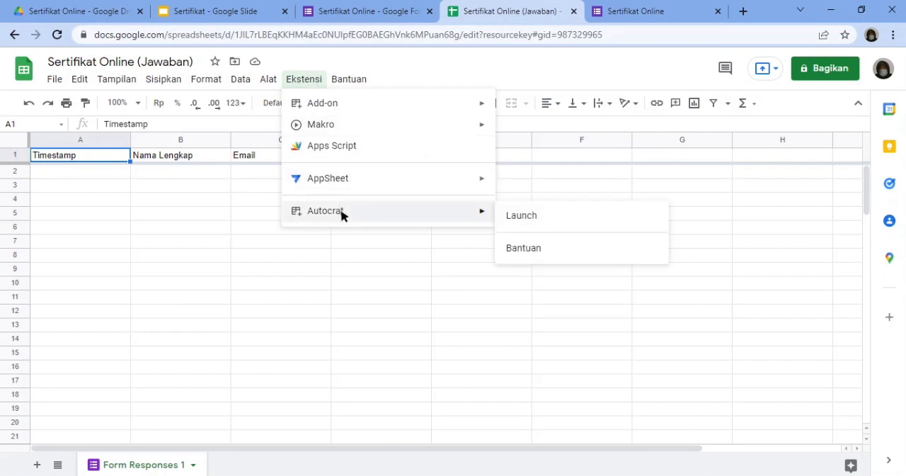
pyautogui.click(527, 215)
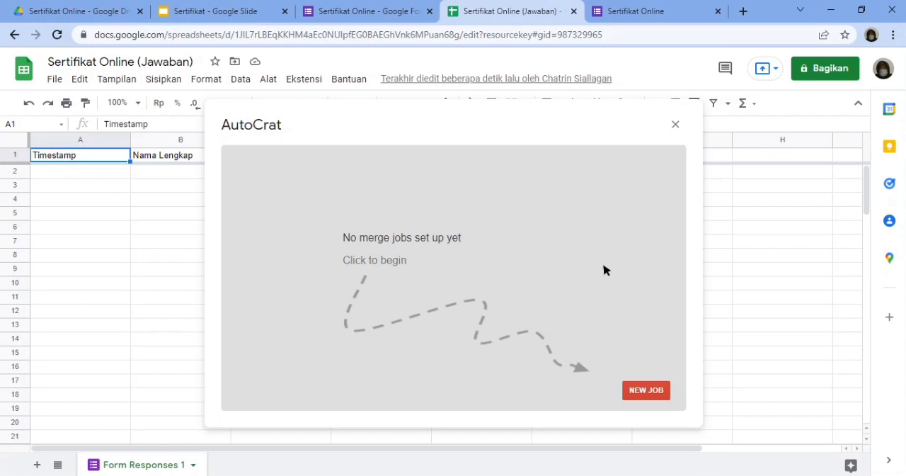
pyautogui.click(647, 395)
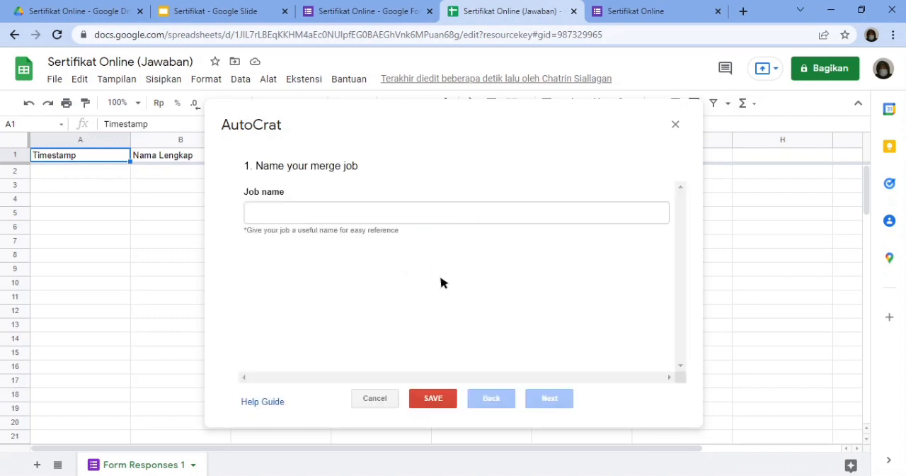
pyautogui.click(374, 218)
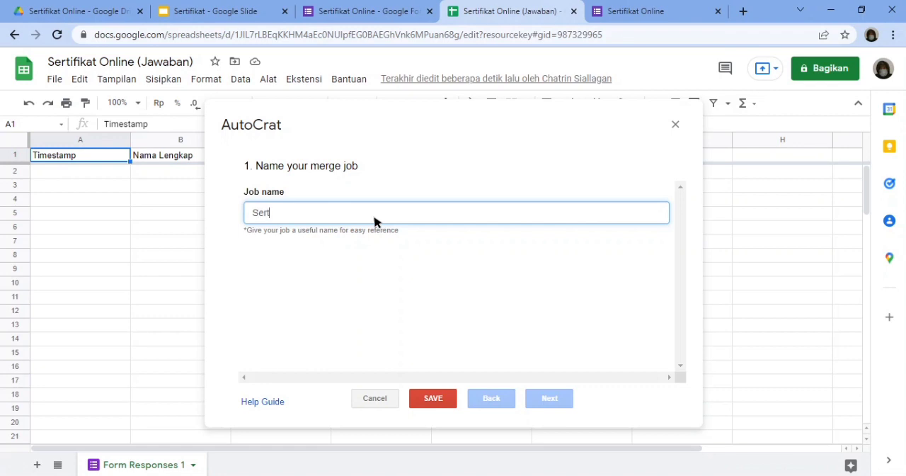
pyautogui.write('Sertifikat Online')
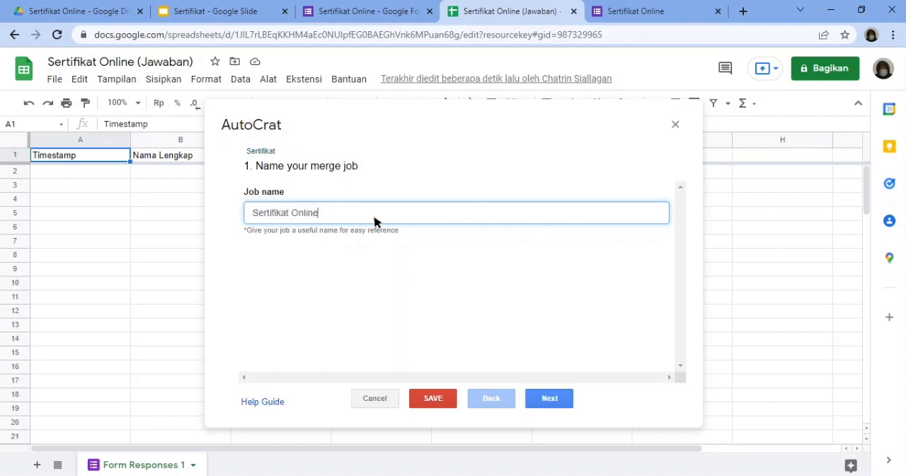
pyautogui.click(550, 397)
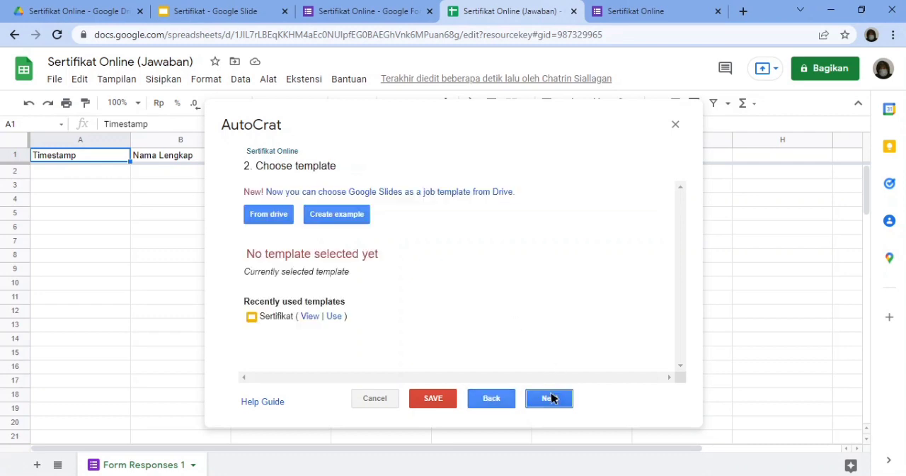
# - Choose the Sertifikat slide file from Drive as the job's template and check its contents
pyautogui.click(269, 216)
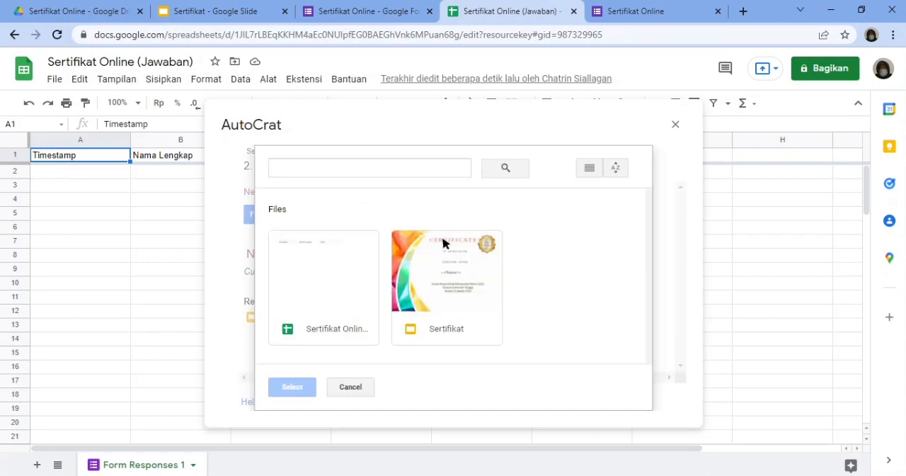
pyautogui.click(459, 302)
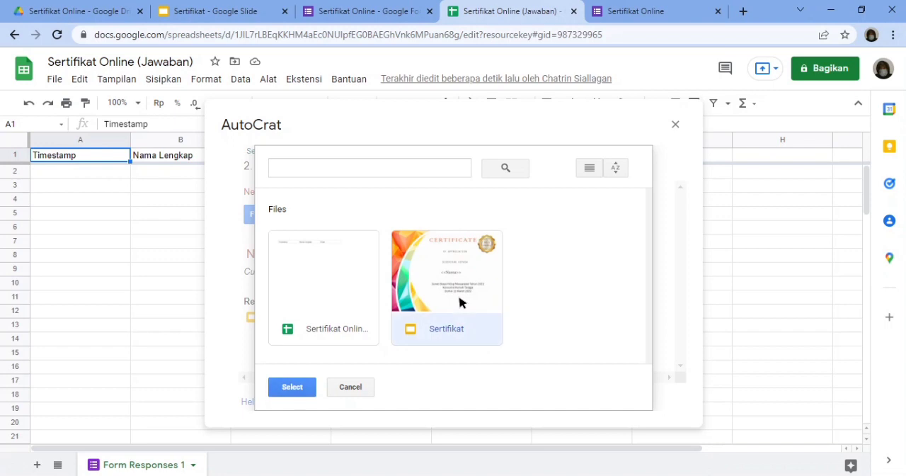
pyautogui.click(290, 386)
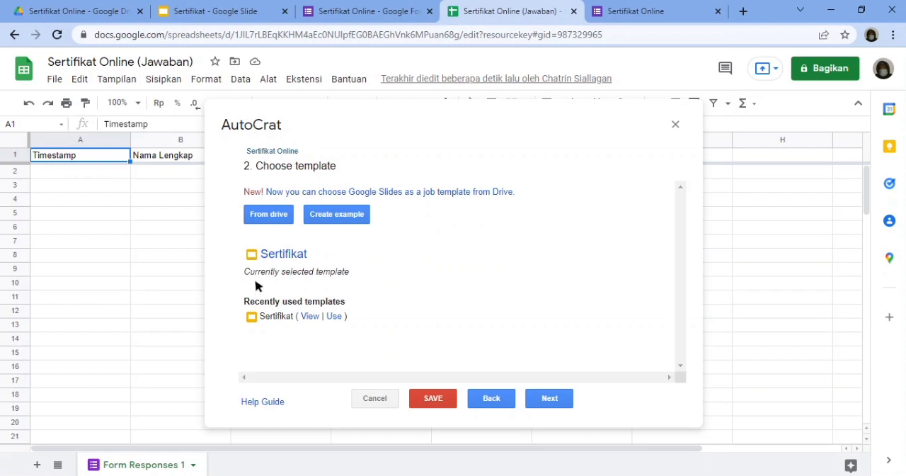
pyautogui.click(284, 254)
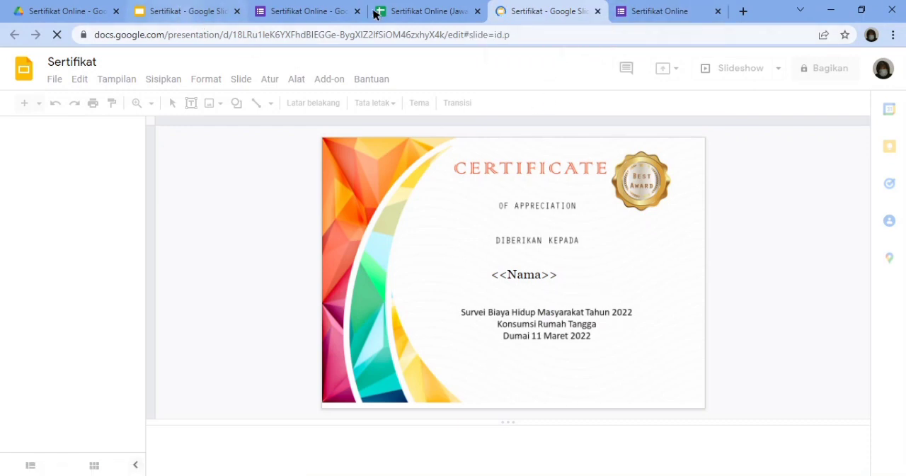
pyautogui.click(412, 11)
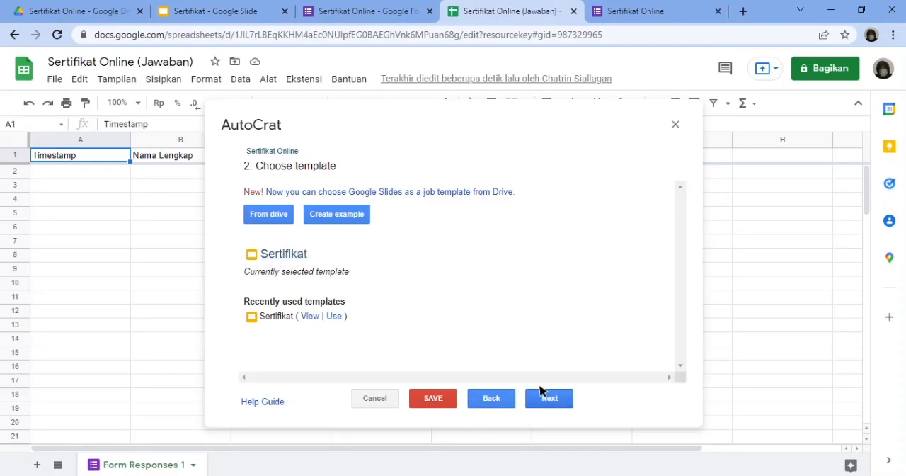
pyautogui.click(546, 399)
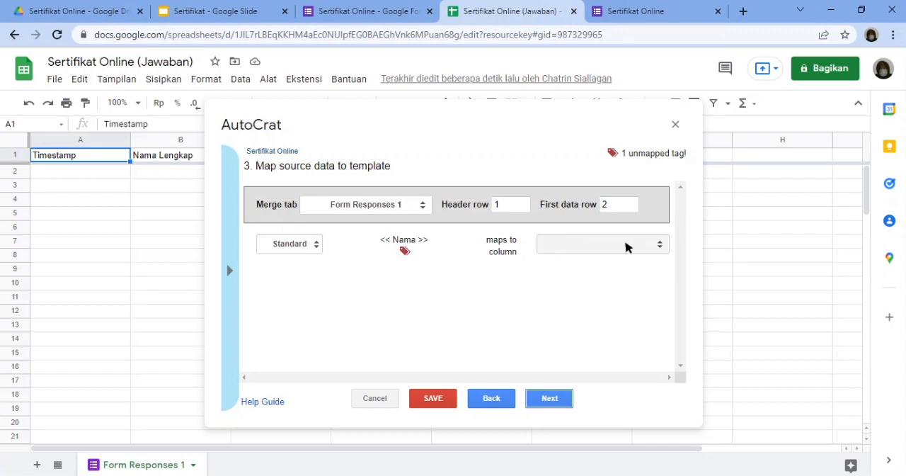
# - Map the template's <<Nama>> tag to the Nama Lengkap column
pyautogui.click(659, 245)
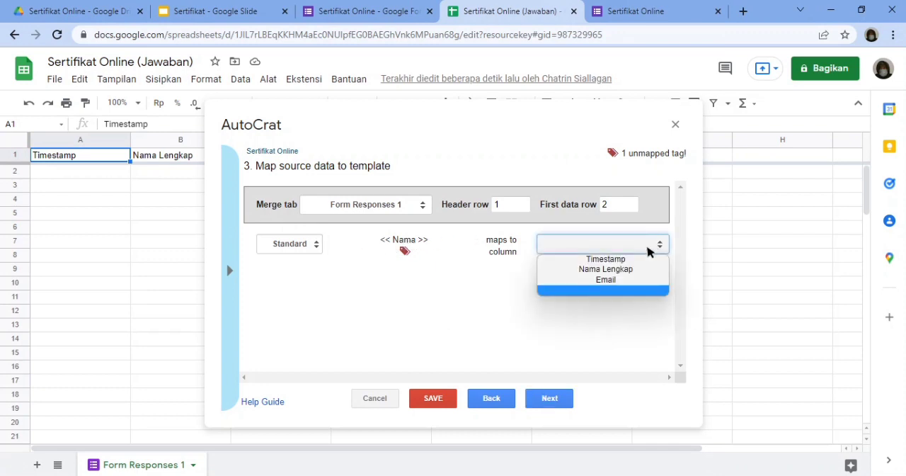
pyautogui.click(615, 269)
pyautogui.click(550, 400)
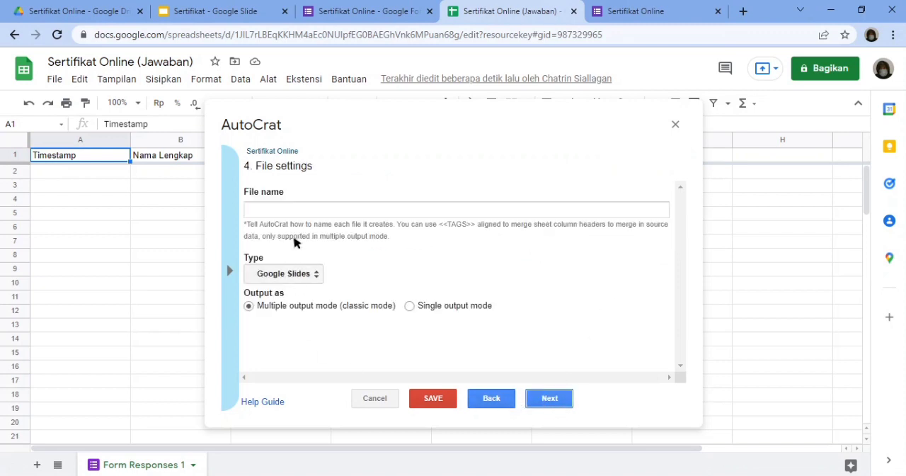
# - Name the generated files "Sertifikat" and set their output type to PDF
pyautogui.click(312, 211)
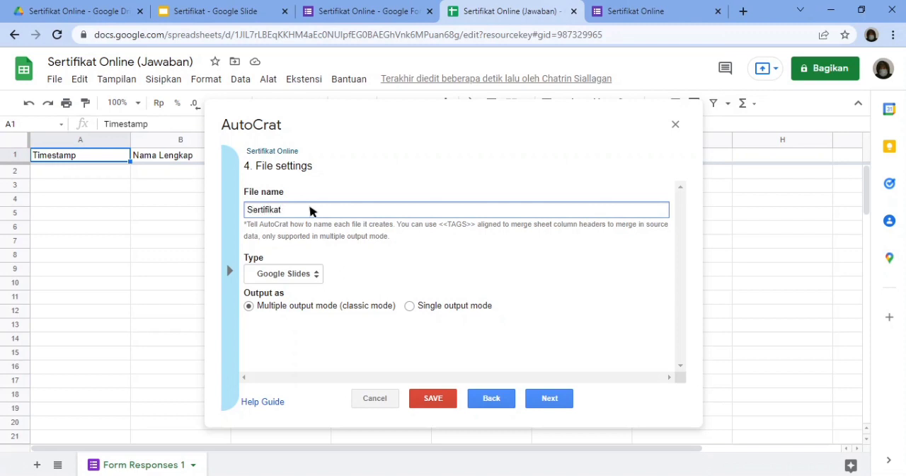
pyautogui.click(315, 279)
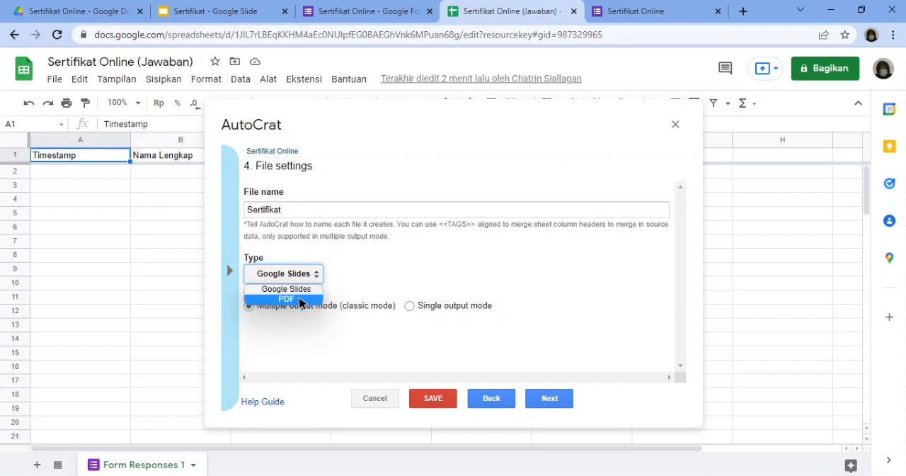
pyautogui.click(300, 300)
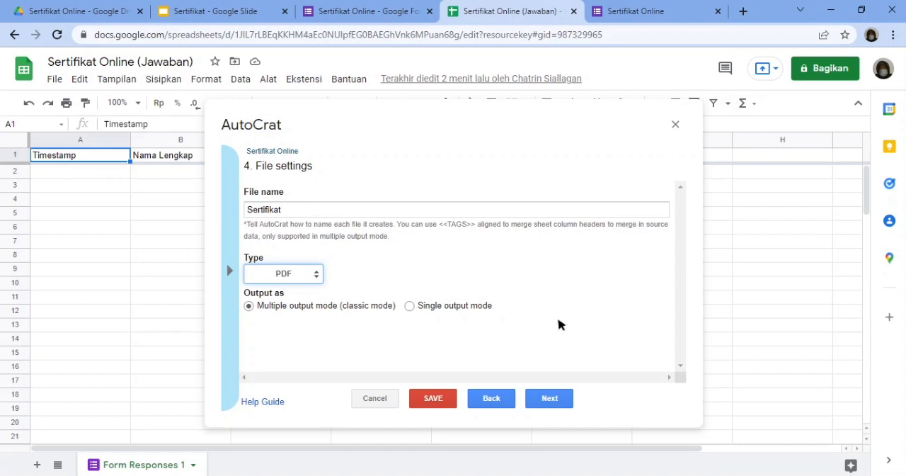
pyautogui.click(555, 395)
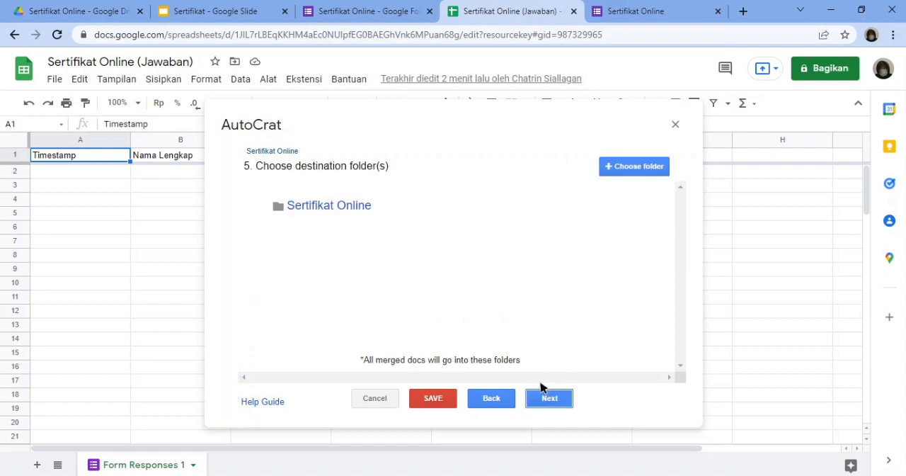
# - Accept the Sertifikat Online folder as the destination and skip the optional dynamic folder reference and merge condition
pyautogui.moveTo(317, 207)
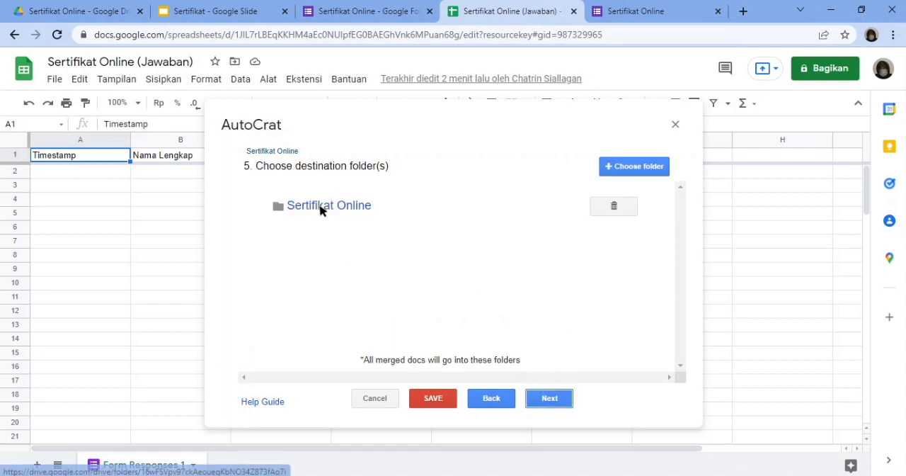
pyautogui.click(547, 405)
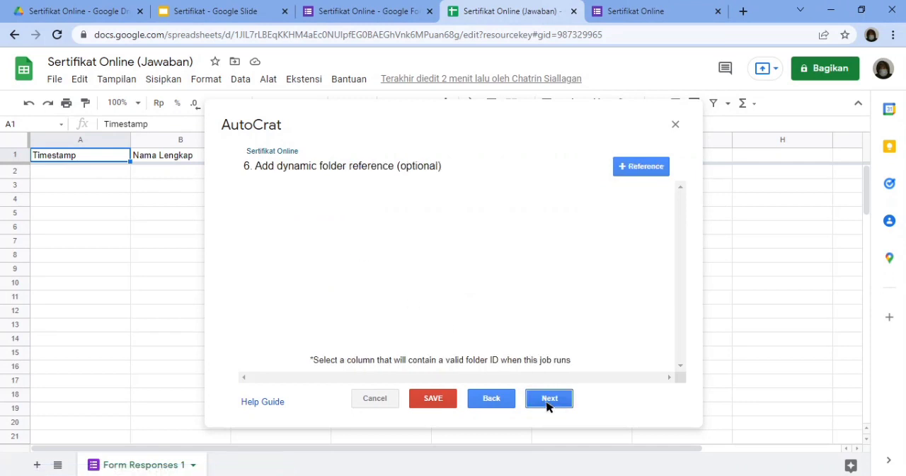
pyautogui.click(547, 399)
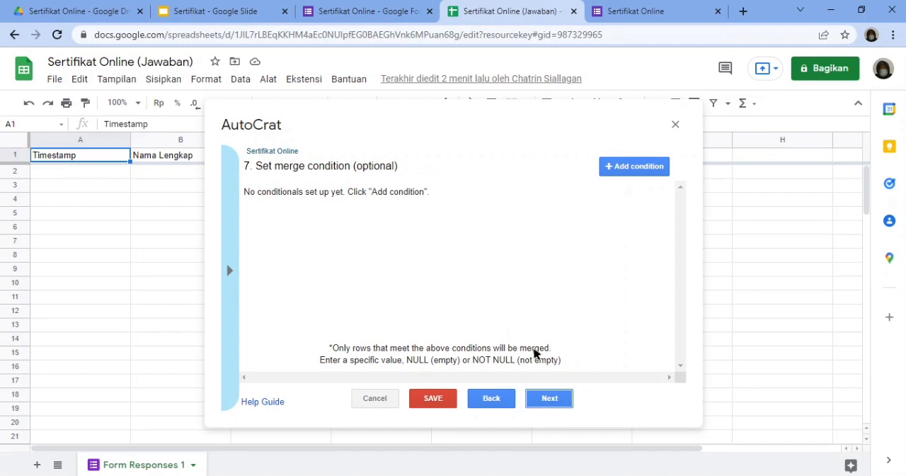
pyautogui.click(550, 398)
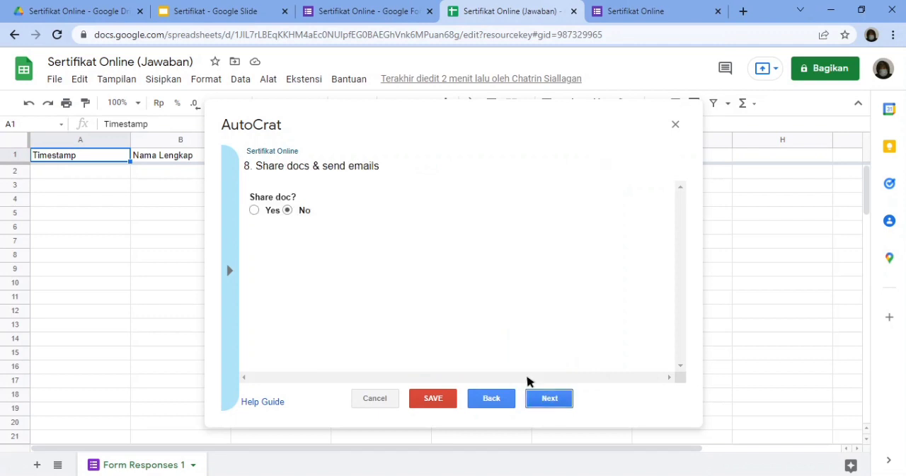
# - Enable document sharing for the job and address the email to the <<Email>> tag
pyautogui.click(254, 209)
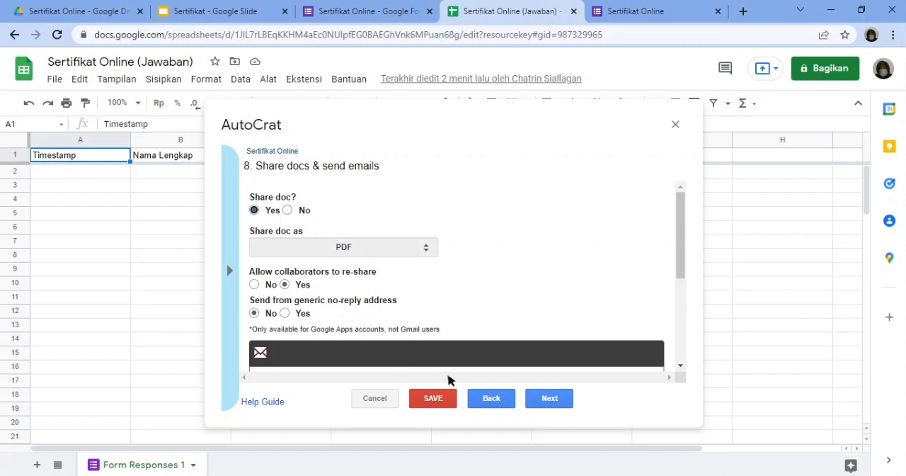
pyautogui.scroll(-2, 469, 338)
pyautogui.click(300, 252)
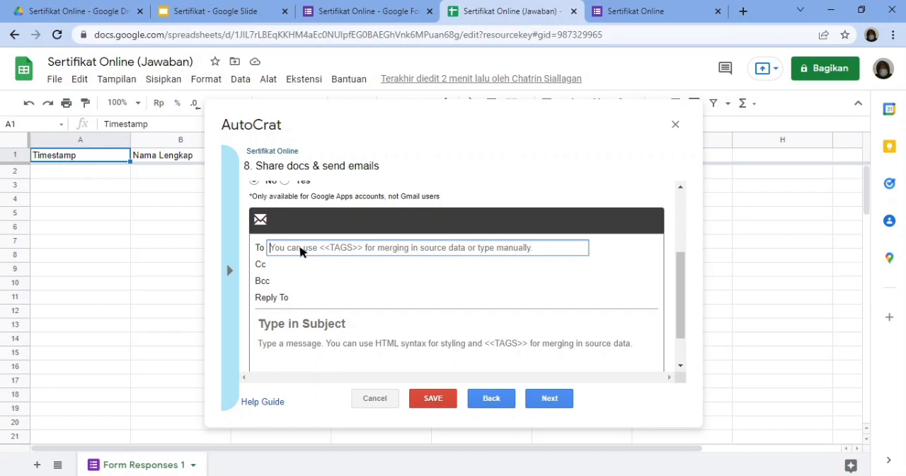
pyautogui.write('<<Email>>')
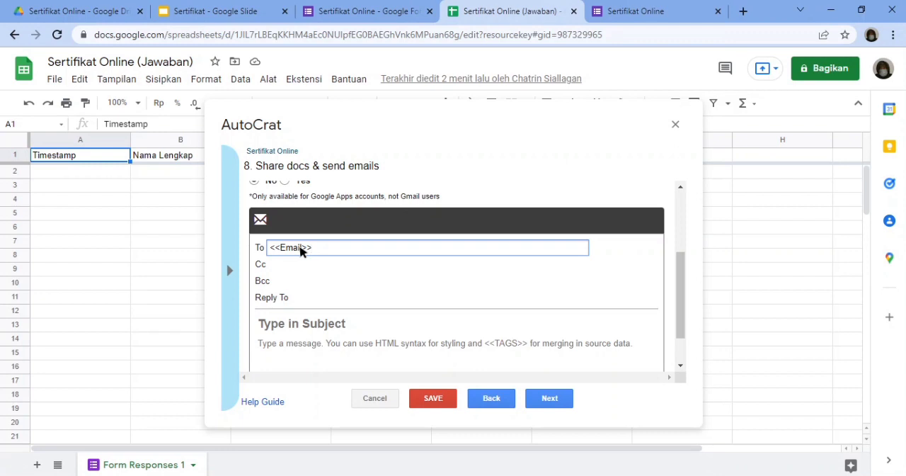
# - Fill in the reply-to email address, set the email subject to "Sertifikat", and continue to the job triggers
pyautogui.click(314, 298)
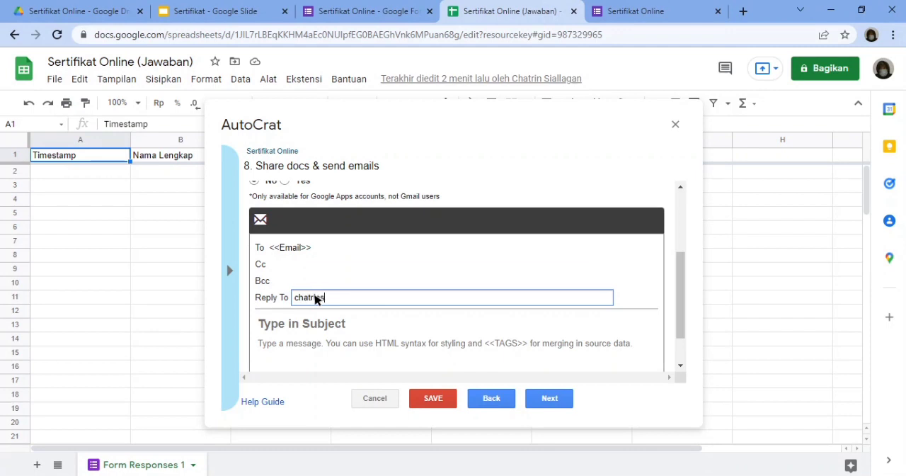
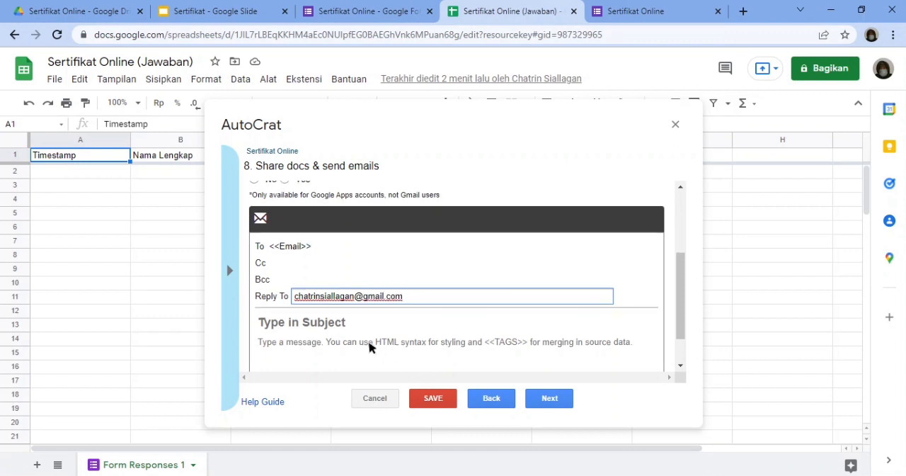
pyautogui.scroll(-1, 370, 347)
pyautogui.click(368, 285)
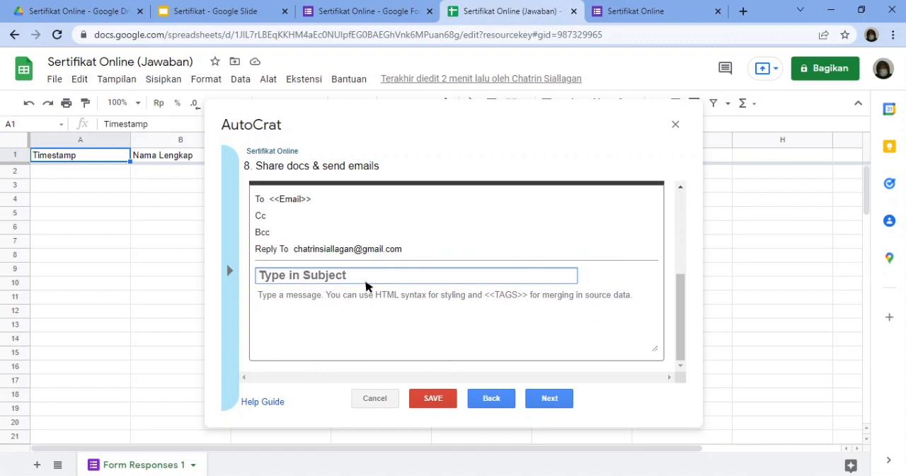
pyautogui.write('Sertifikat')
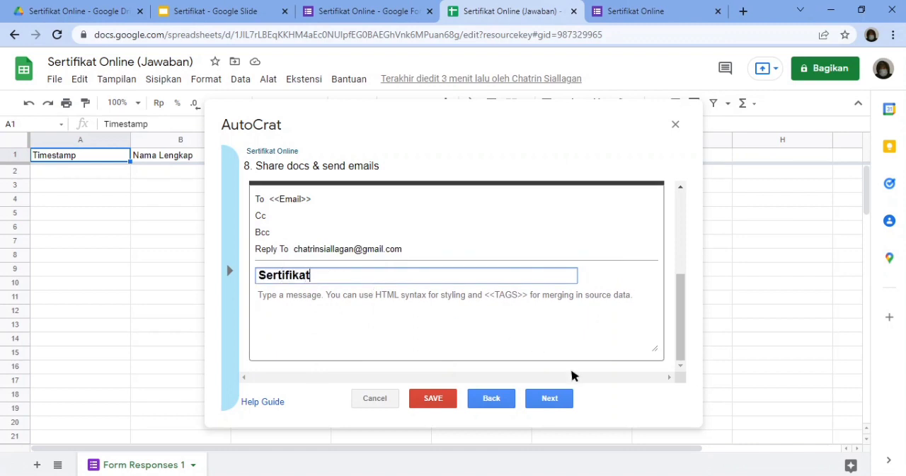
pyautogui.click(555, 398)
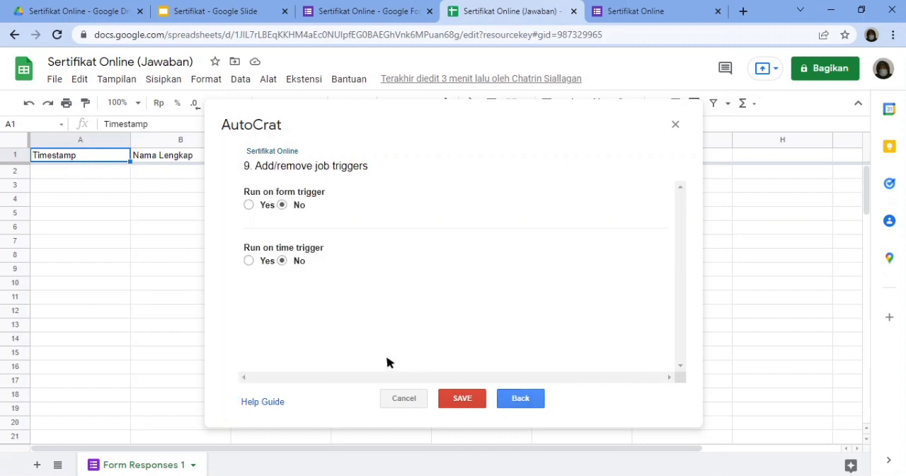
# - Set the Sertifikat Online job to run on form trigger, save it, and close AutoCrat
pyautogui.click(248, 205)
pyautogui.click(466, 398)
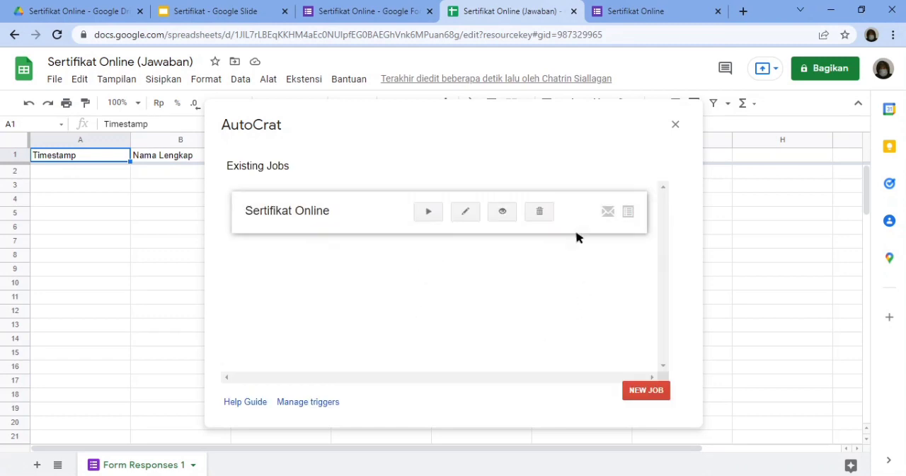
pyautogui.click(674, 126)
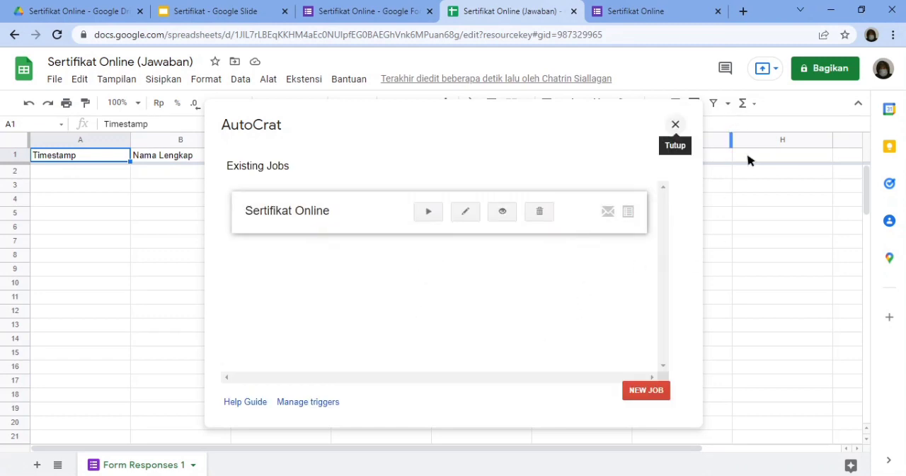
# - Submit a test response in the live Sertifikat Online form with a respondent's full name and email, choosing Opsi 1
pyautogui.click(642, 9)
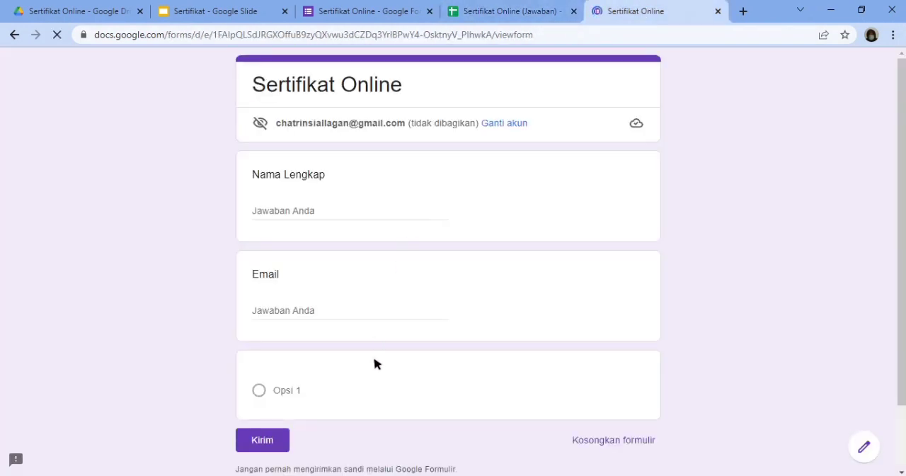
pyautogui.click(339, 218)
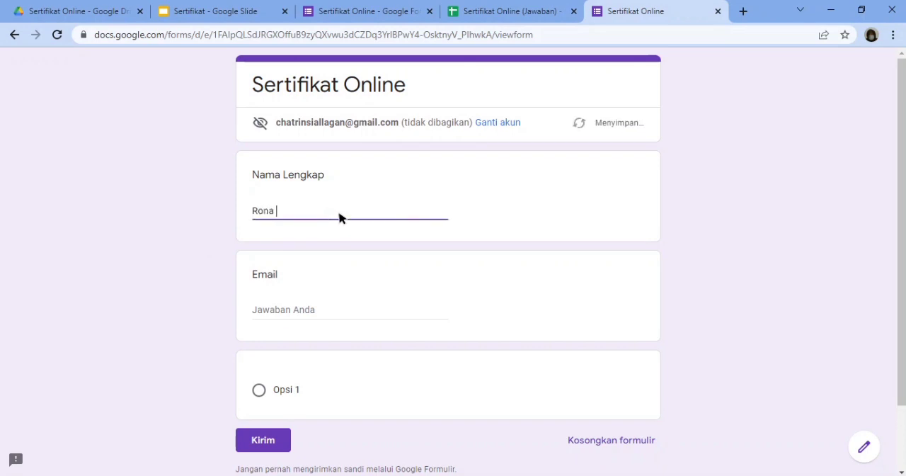
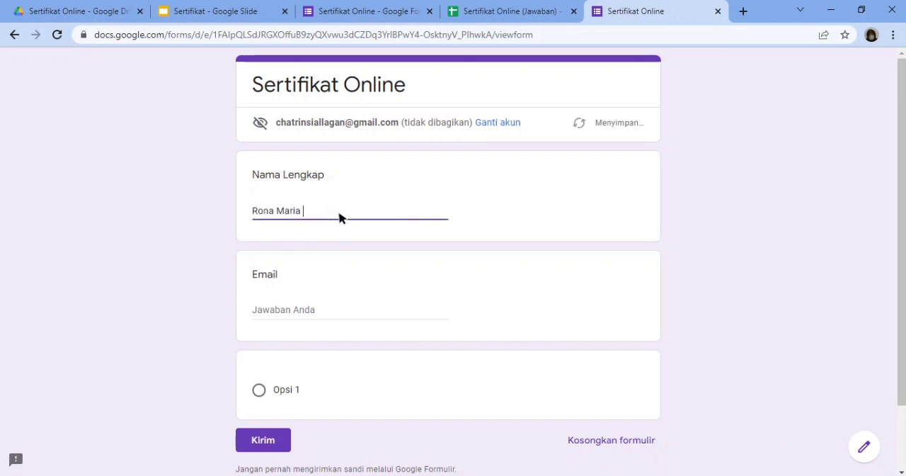
pyautogui.click(307, 310)
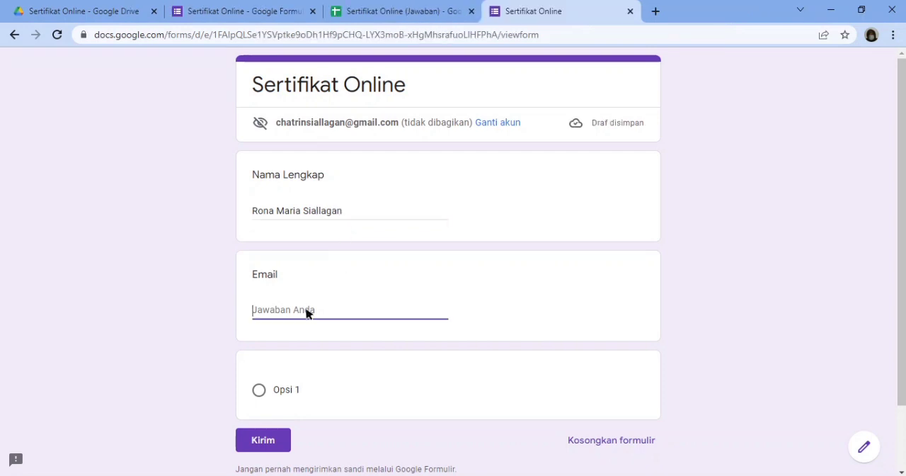
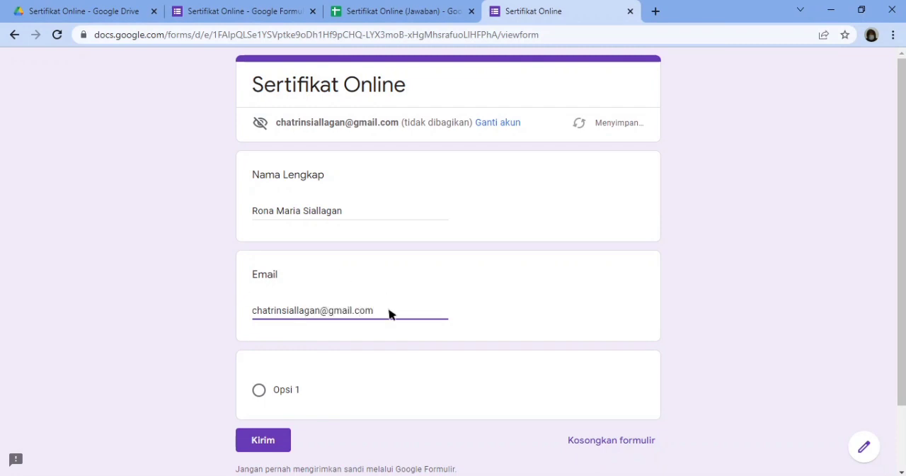
pyautogui.click(260, 389)
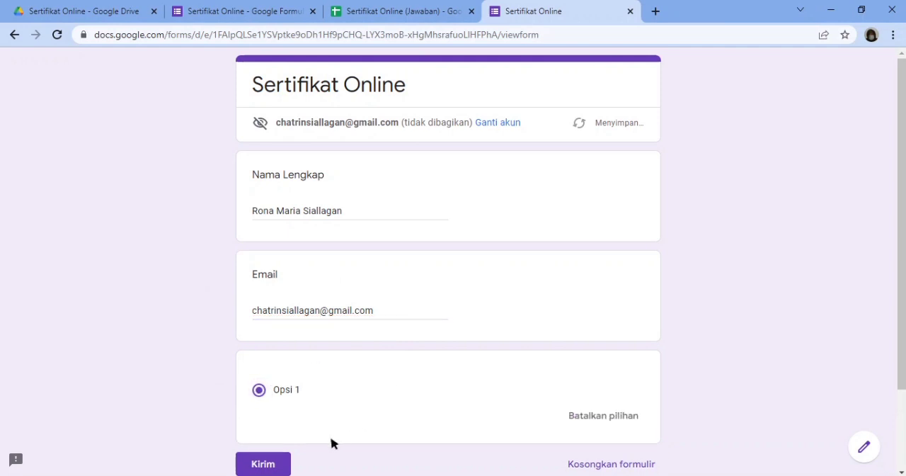
pyautogui.click(263, 460)
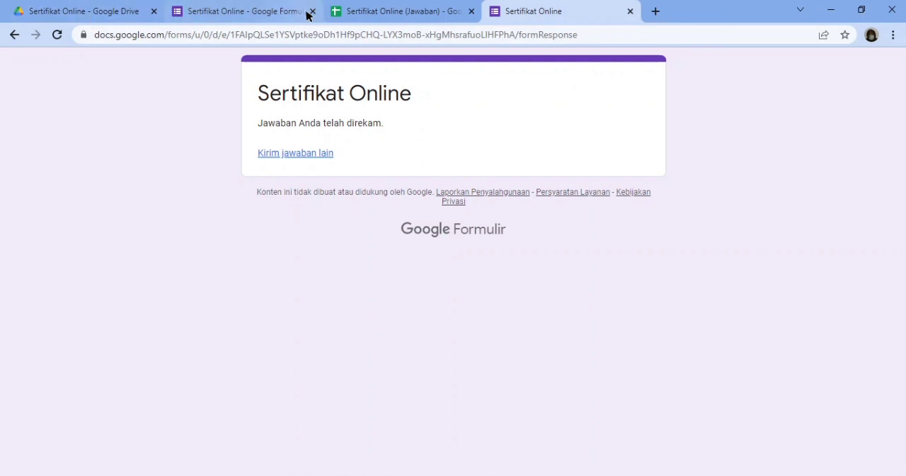
# - Check the response sheet, the Sertifikat Online Drive folder and the received email for the generated certificate PDF
pyautogui.click(348, 14)
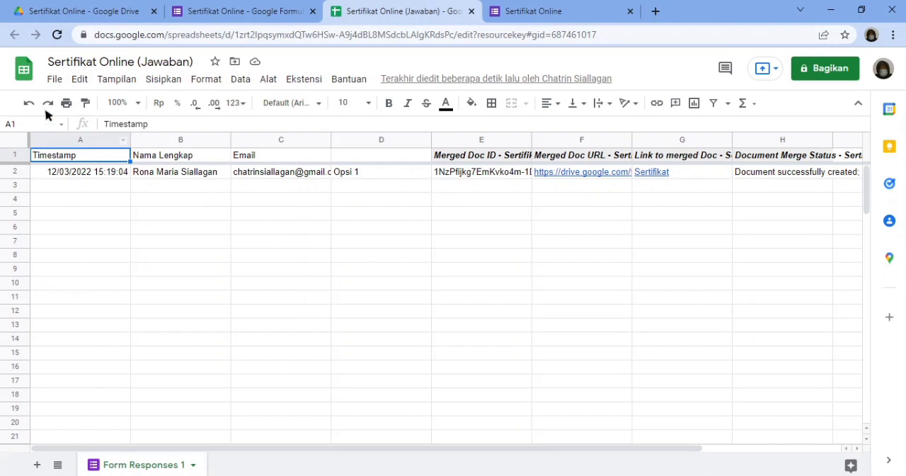
pyautogui.click(43, 7)
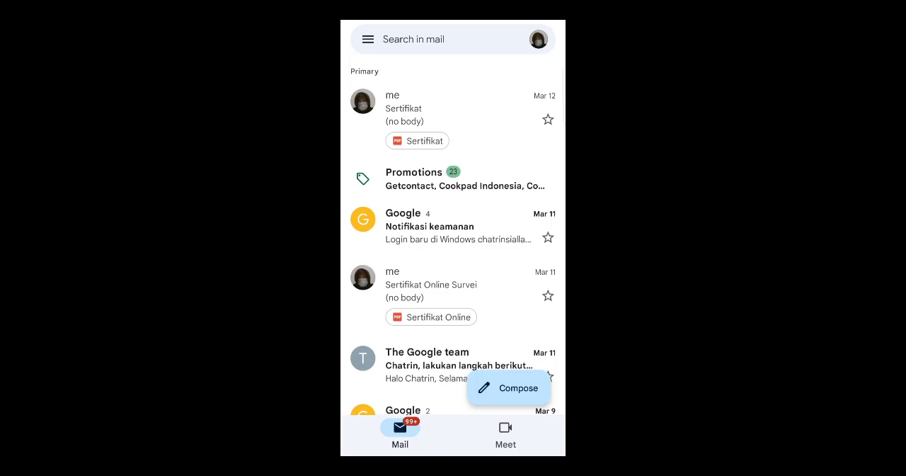
pyautogui.click(455, 106)
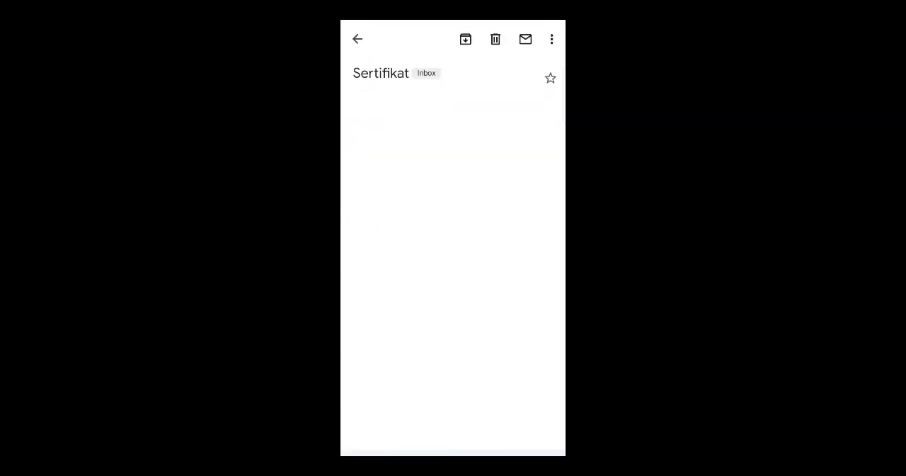
pyautogui.click(501, 253)
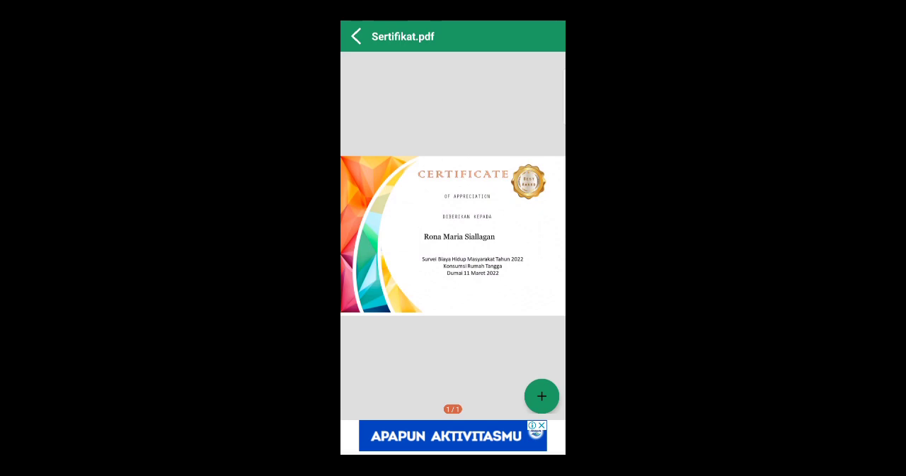
pyautogui.click(542, 224)
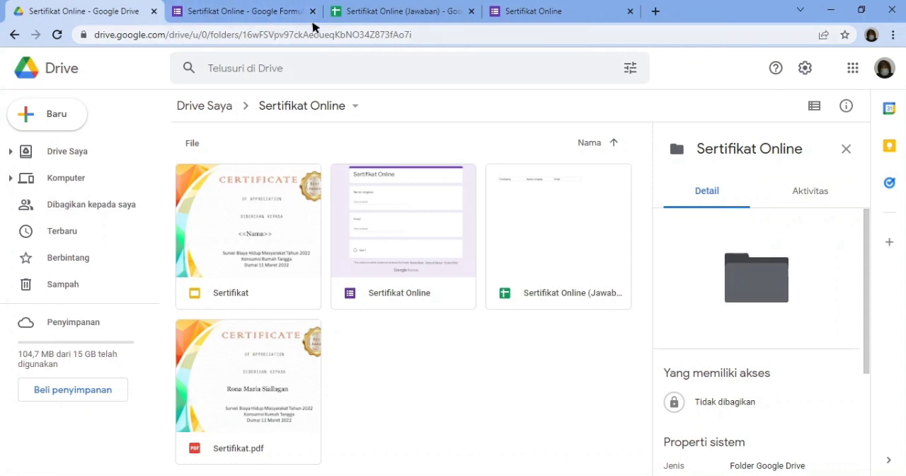
# - Copy the shortened share link of the Sertifikat Online form from its send options
pyautogui.click(247, 9)
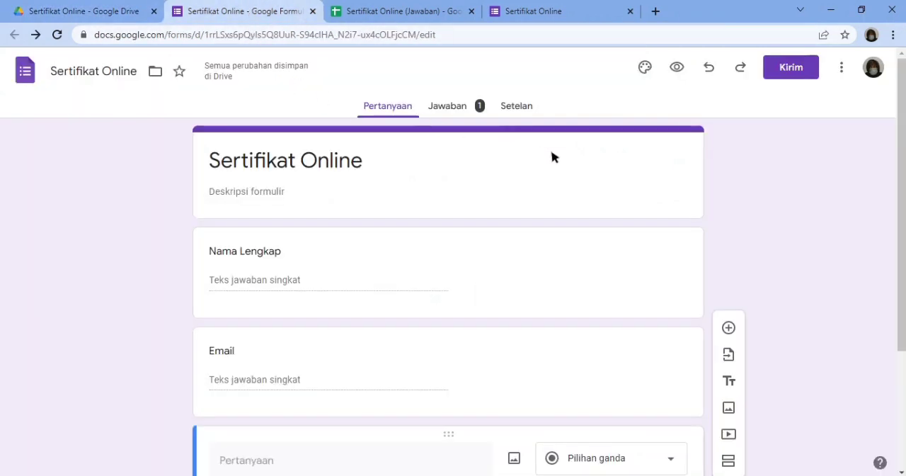
pyautogui.click(799, 72)
pyautogui.click(413, 166)
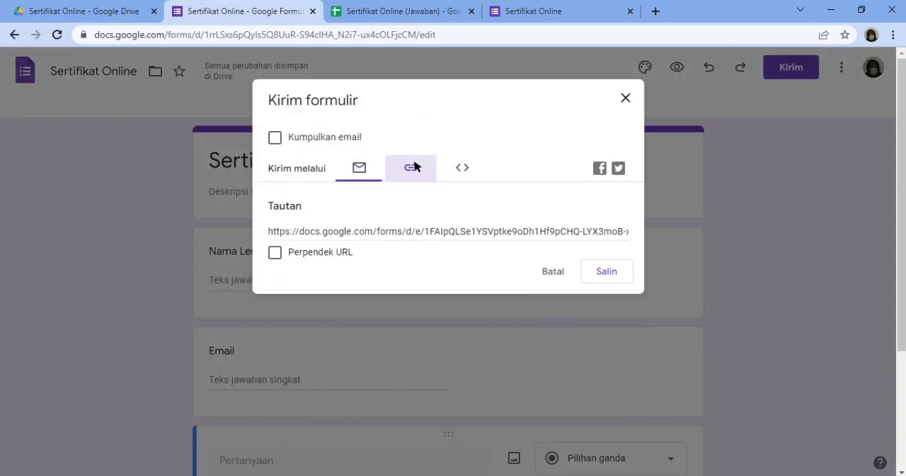
pyautogui.click(275, 252)
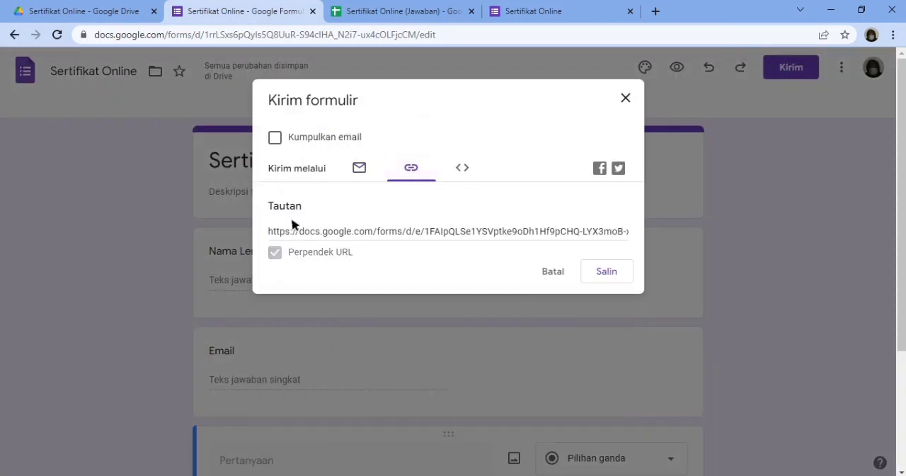
pyautogui.click(596, 277)
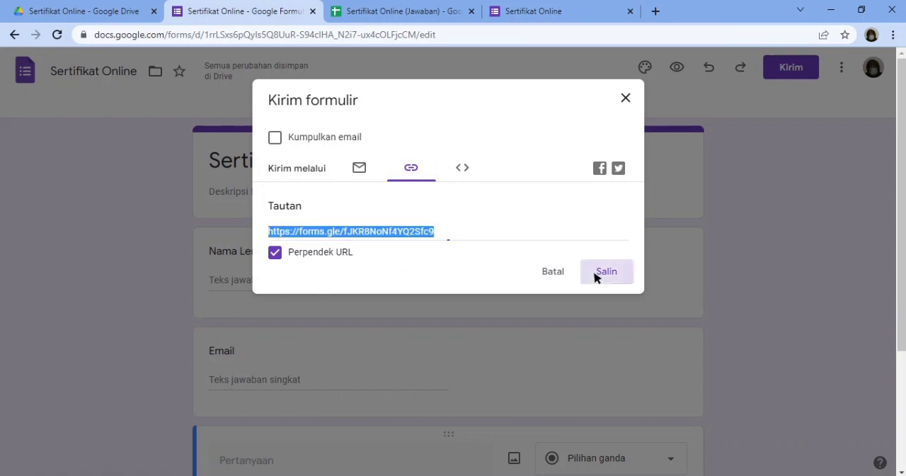
pyautogui.click(626, 98)
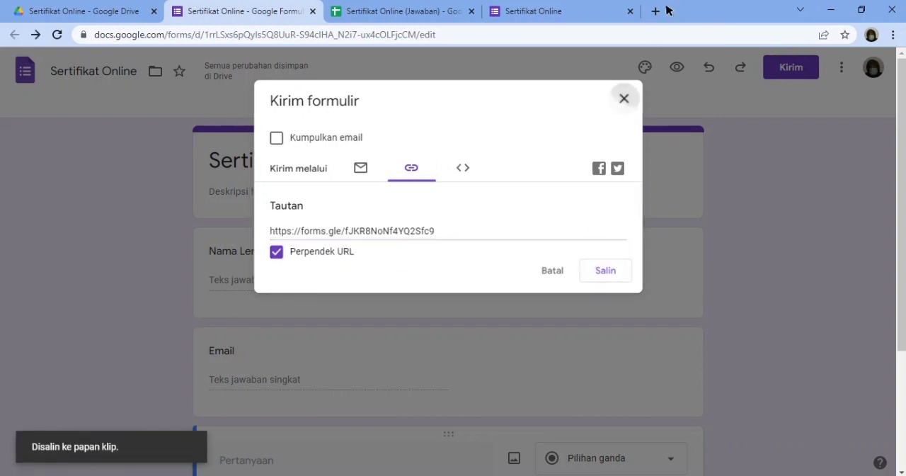
# - Search the web for "monkey qr" in a new tab and open the QRCode Monkey site
pyautogui.click(656, 11)
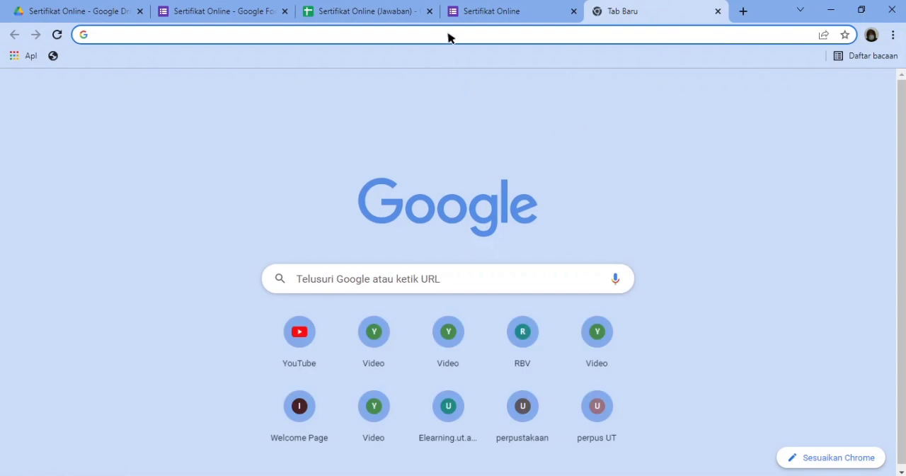
pyautogui.write('monkey ')
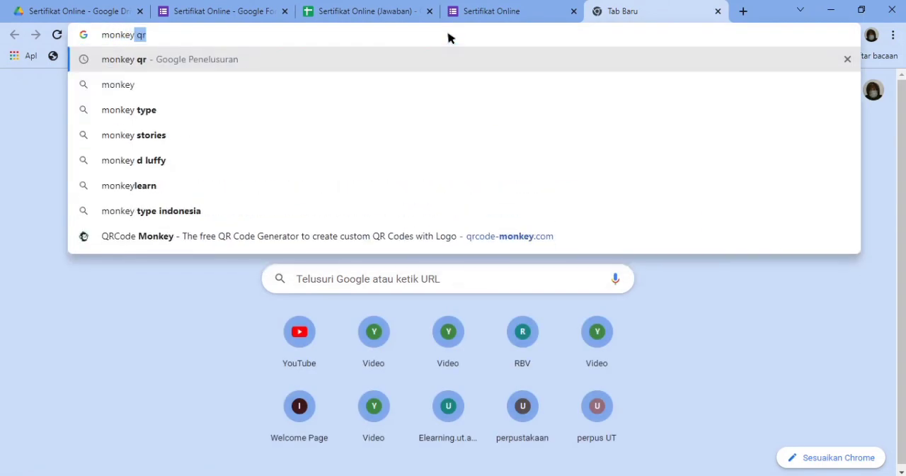
pyautogui.write('qr')
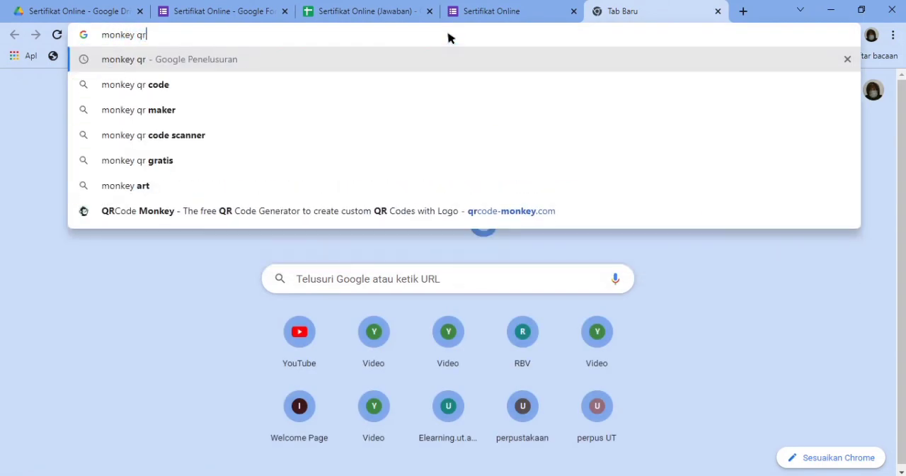
pyautogui.press('Return')
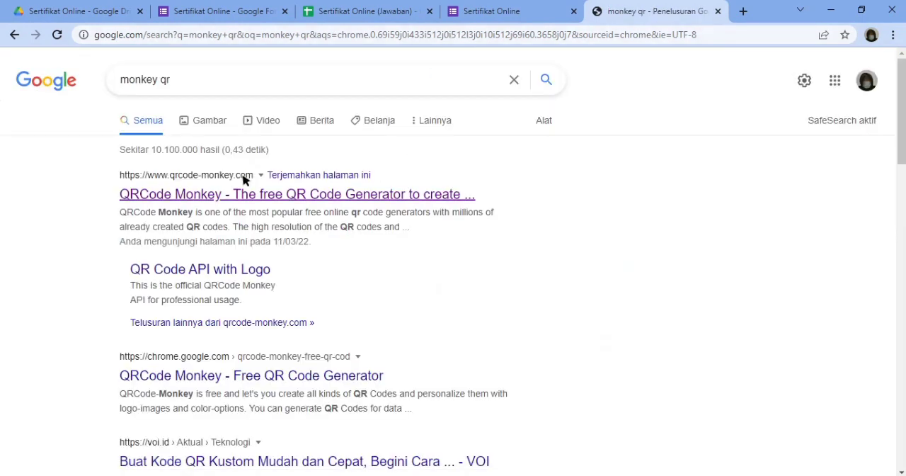
pyautogui.click(250, 201)
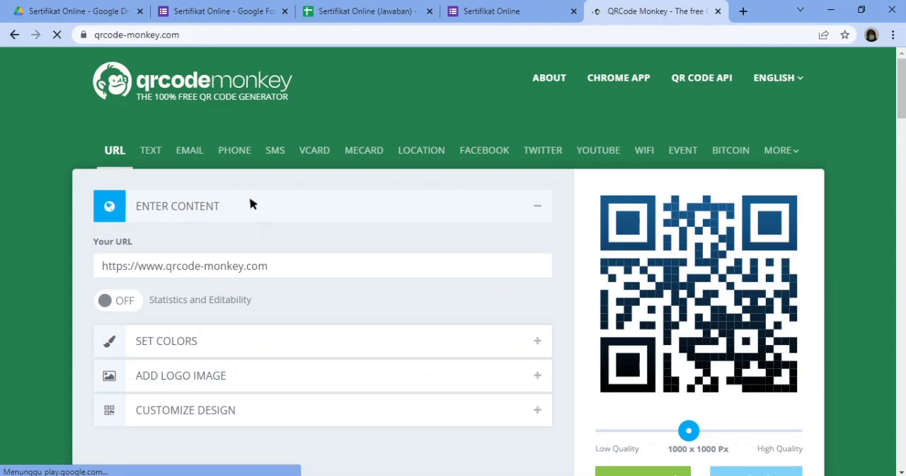
pyautogui.scroll(-1, 250, 203)
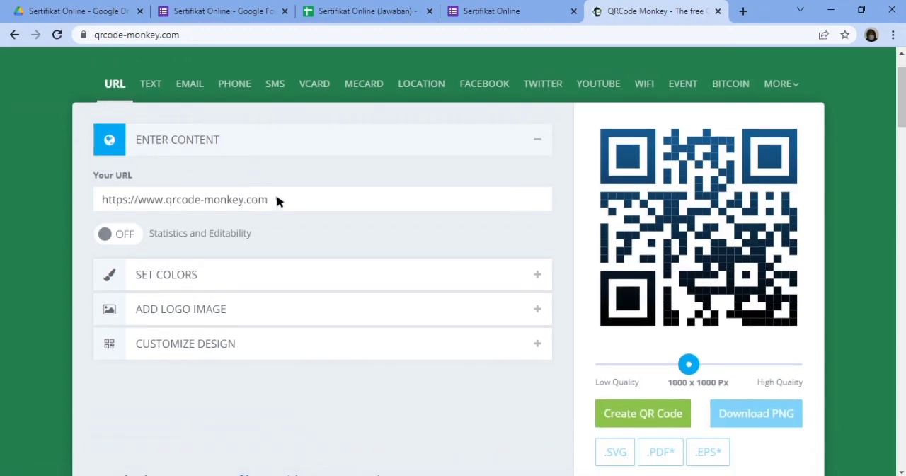
pyautogui.click(321, 204)
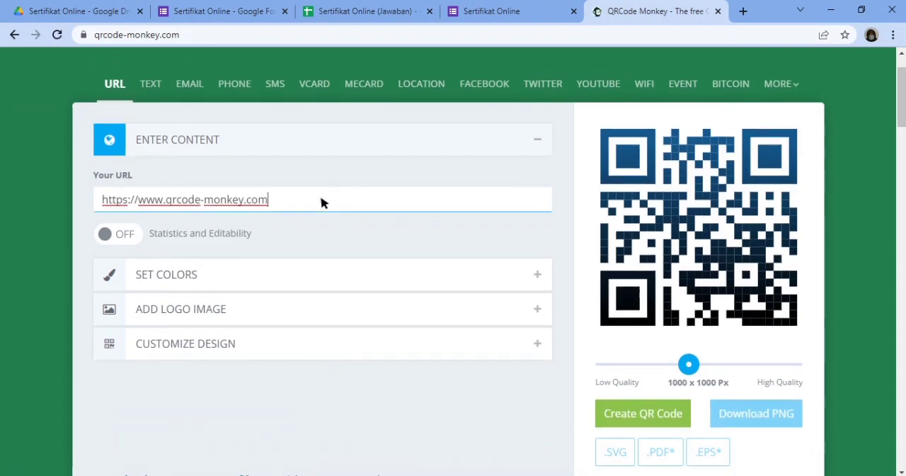
pyautogui.press('BackSpace')
pyautogui.press('BackSpace')
pyautogui.press('BackSpace')
pyautogui.press('BackSpace')
pyautogui.press('BackSpace')
pyautogui.press('BackSpace')
pyautogui.press('BackSpace')
pyautogui.press('BackSpace')
pyautogui.press('BackSpace')
pyautogui.press('BackSpace')
pyautogui.press('BackSpace')
pyautogui.press('BackSpace')
pyautogui.press('BackSpace')
pyautogui.press('BackSpace')
pyautogui.press('BackSpace')
pyautogui.press('BackSpace')
pyautogui.press('BackSpace')
pyautogui.press('BackSpace')
pyautogui.press('BackSpace')
pyautogui.press('BackSpace')
pyautogui.press('BackSpace')
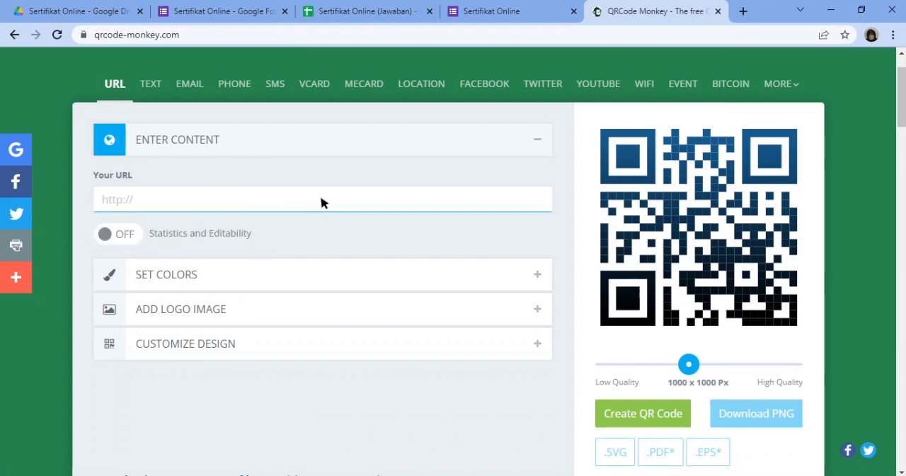
pyautogui.write('https://forms.gle/fJKR8NoNf4YQ2Sfc9')
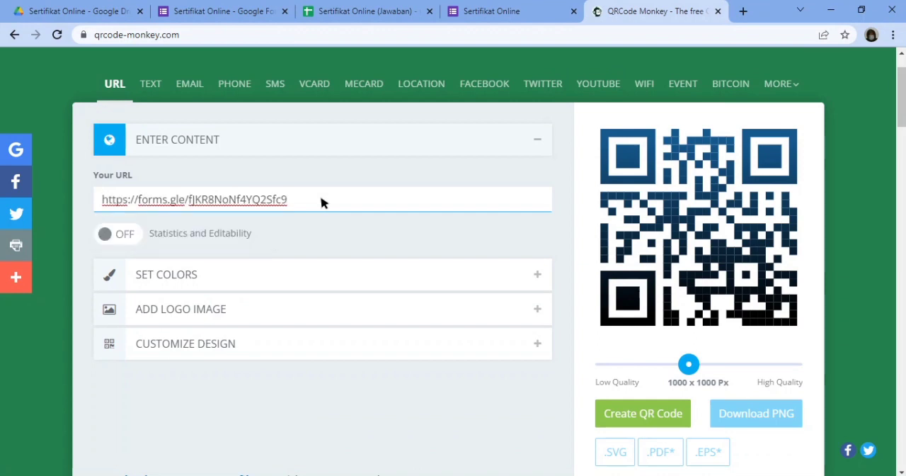
pyautogui.click(648, 421)
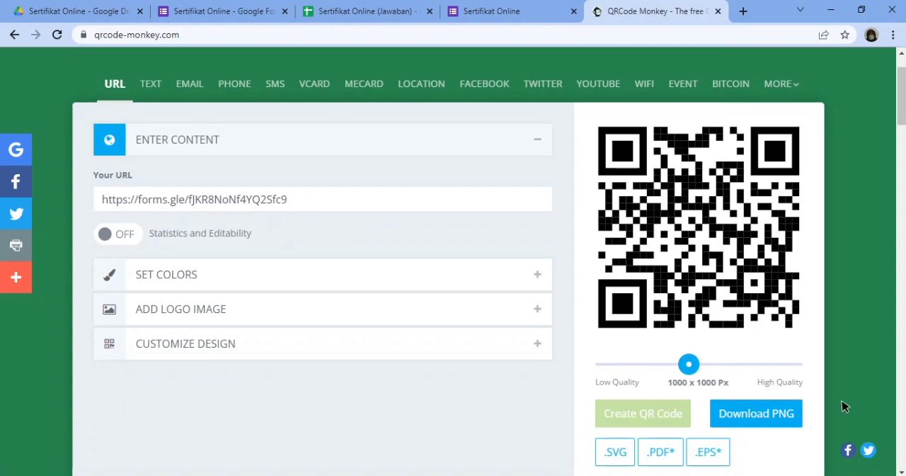
# - Download the form's QR code as a PNG and open the downloaded image
pyautogui.click(749, 414)
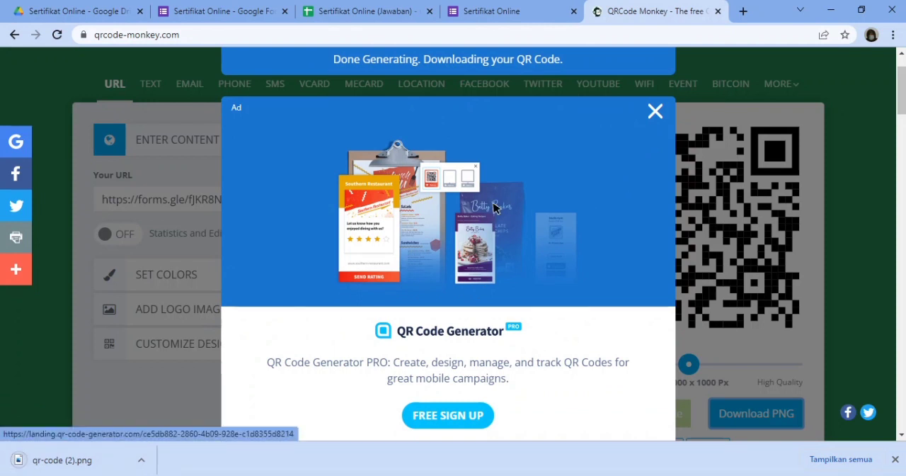
pyautogui.click(142, 462)
pyautogui.click(157, 372)
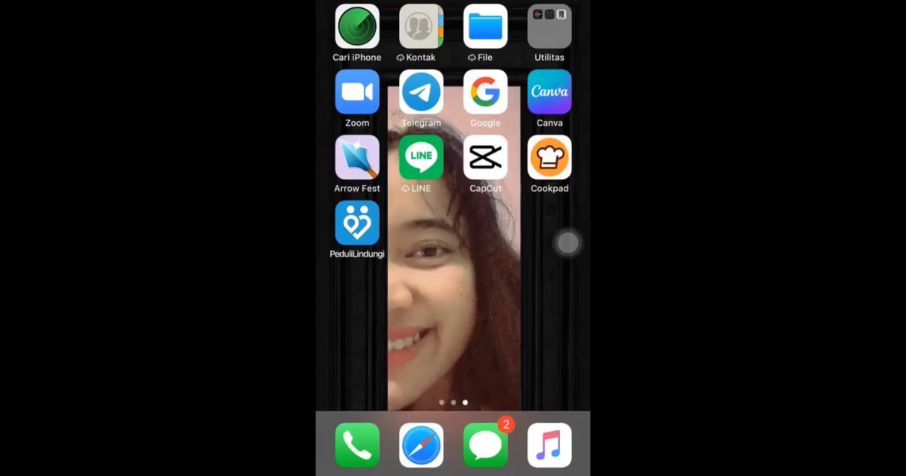
# - Scan the QR code with Google Lens on the phone, open its forms.gle link, and look through the form
pyautogui.click(485, 91)
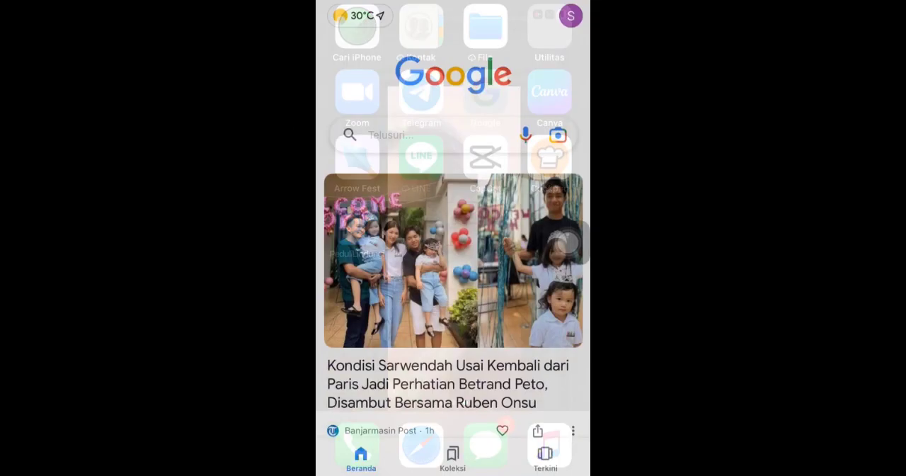
pyautogui.click(558, 135)
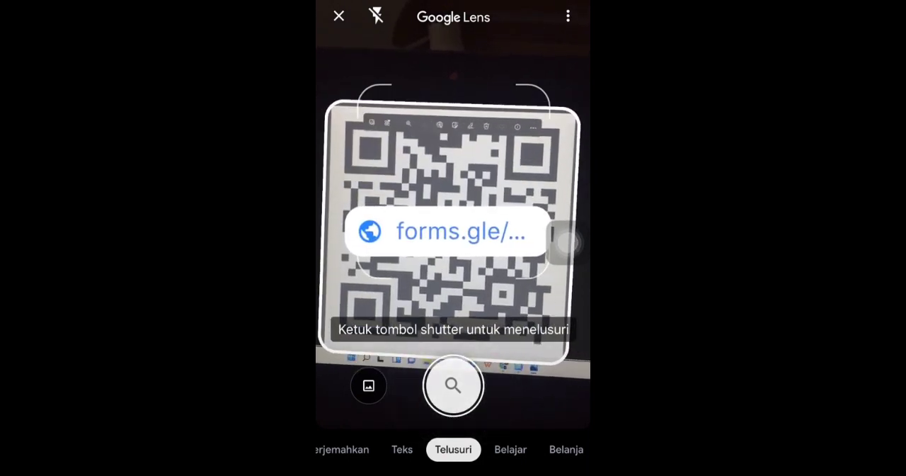
pyautogui.click(447, 231)
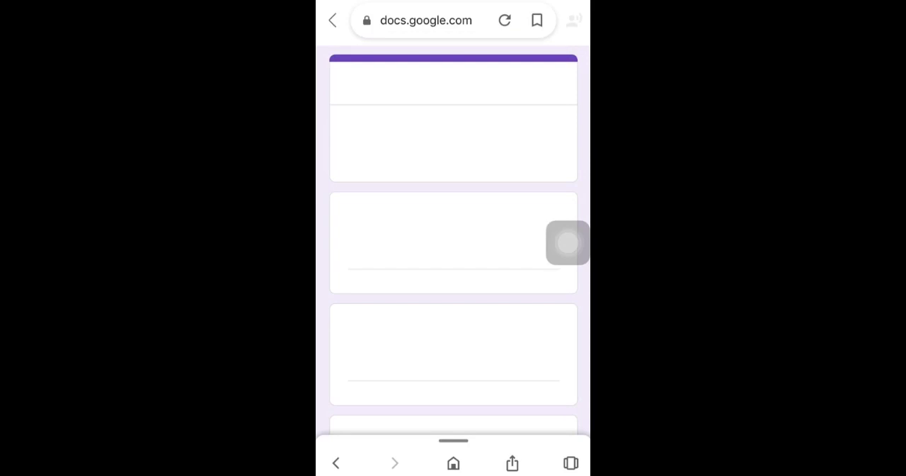
pyautogui.scroll(-5, 453, 276)
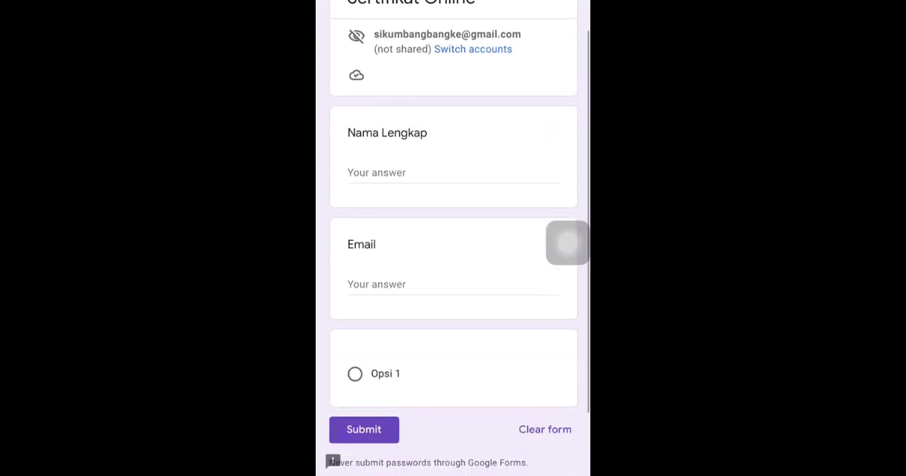
pyautogui.scroll(5, 453, 276)
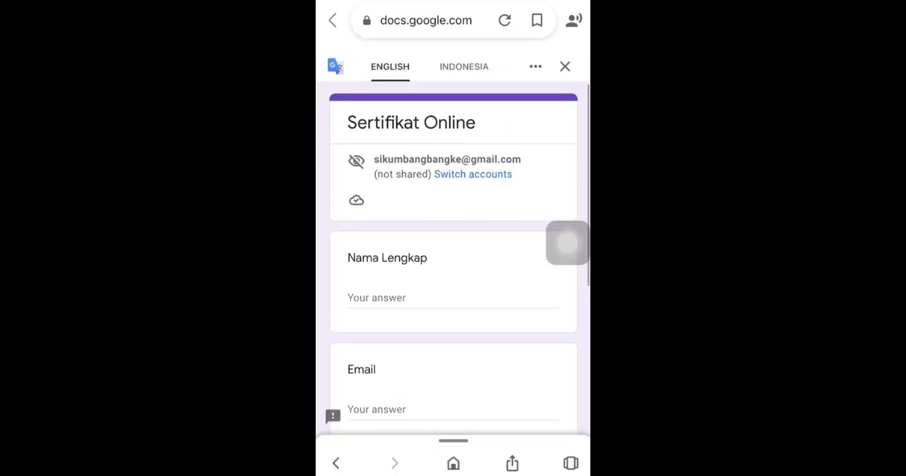
pyautogui.scroll(-3, 453, 277)
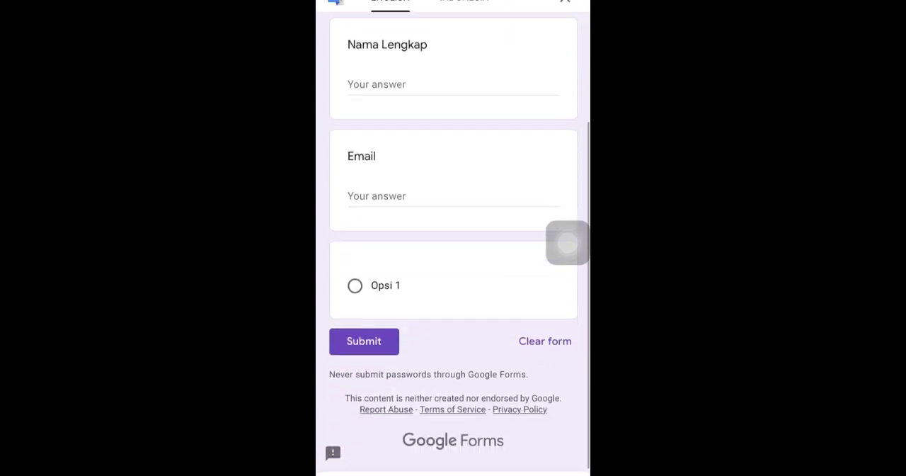
pyautogui.scroll(4, 453, 276)
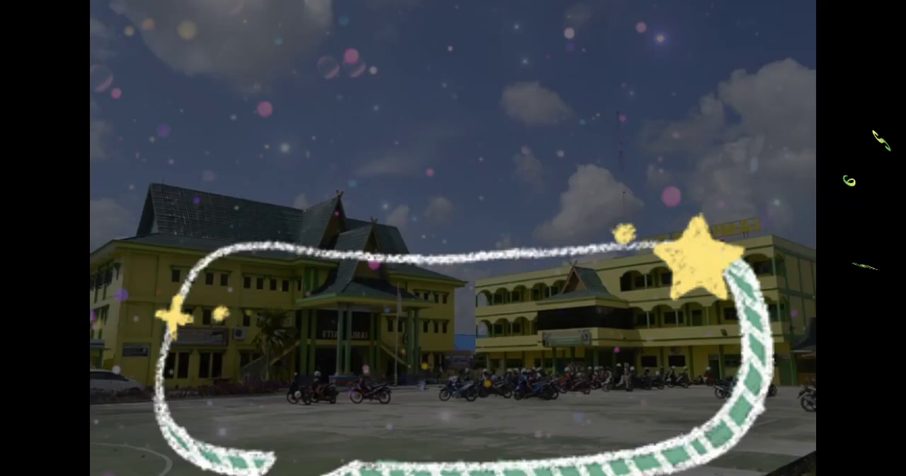